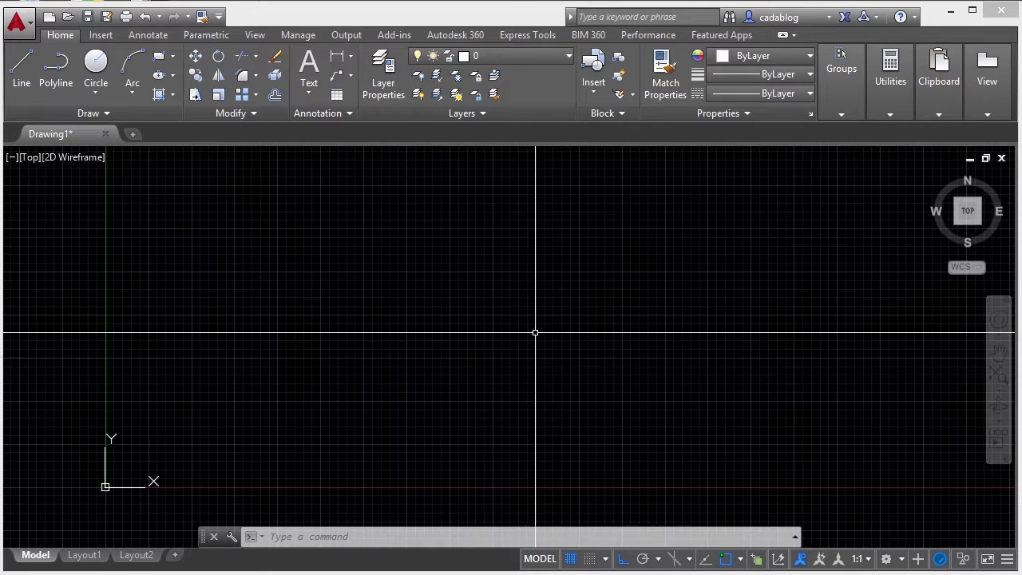
# - Switch the workspace to 3D Basics and on to 3D Modeling
pyautogui.click(901, 559)
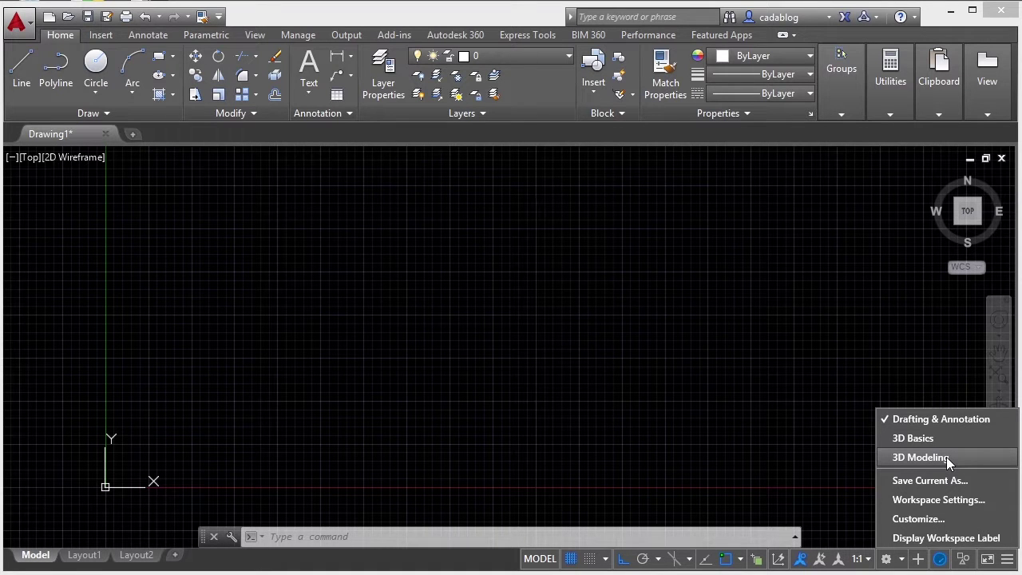
pyautogui.click(909, 438)
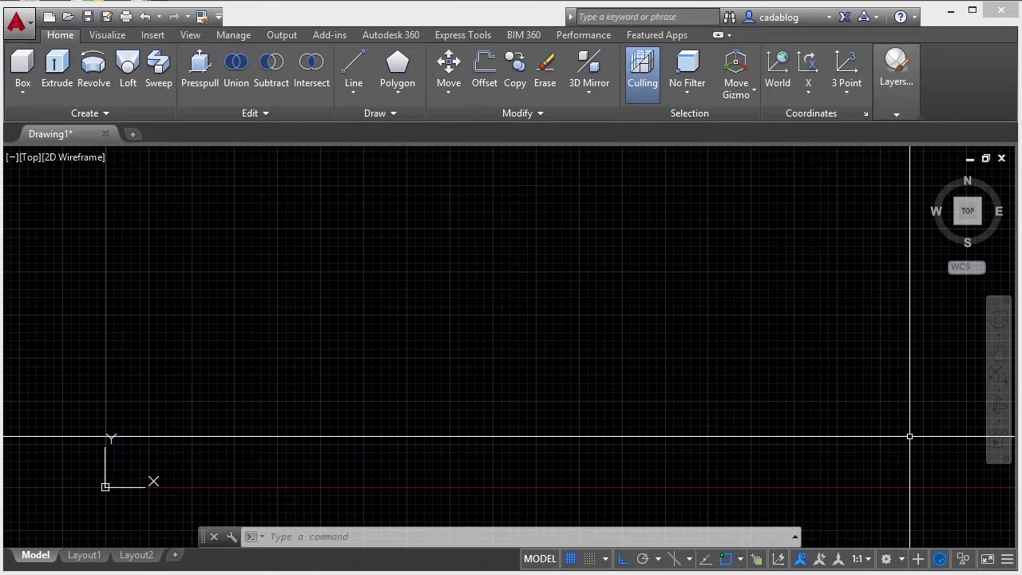
pyautogui.click(903, 558)
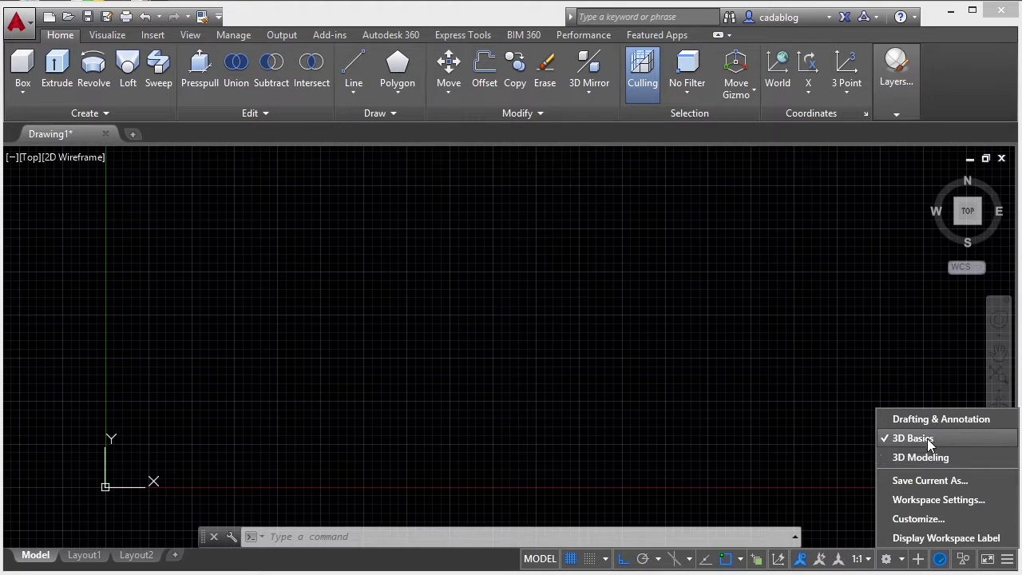
pyautogui.click(929, 457)
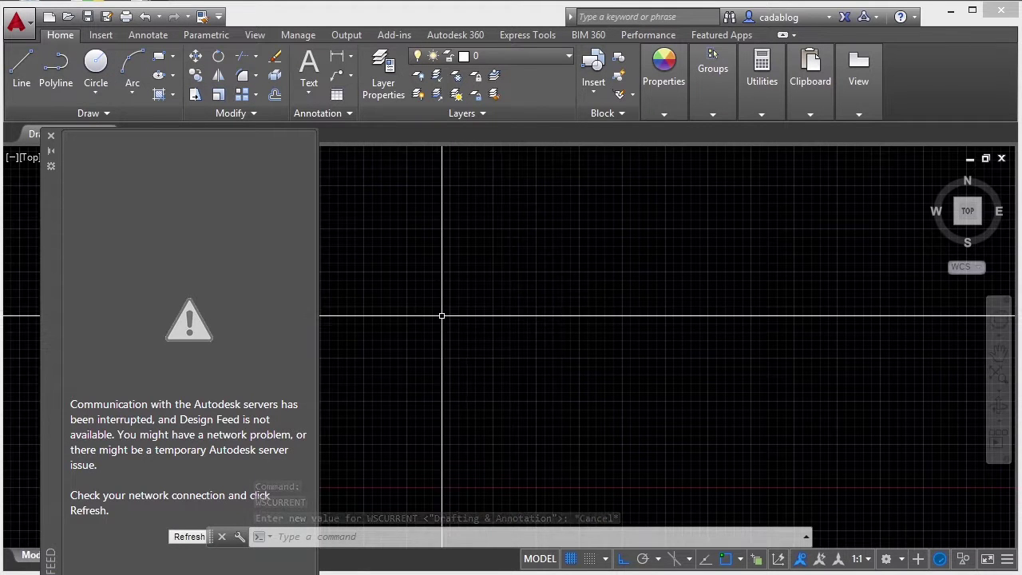
# - Move the Design Feed palette clear of the drawing tab and close it
pyautogui.moveTo(52, 231); pyautogui.dragTo(72, 171)
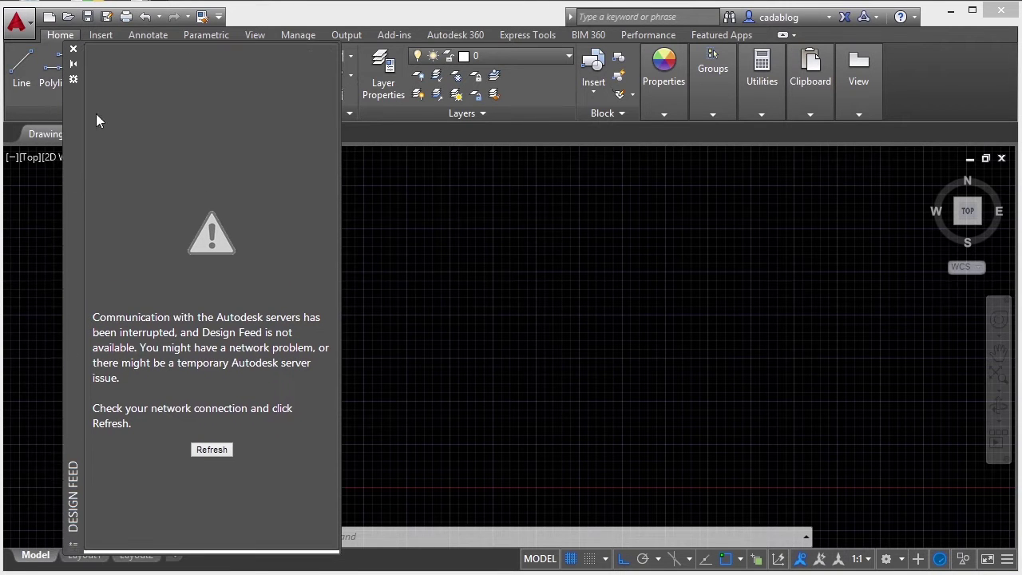
pyautogui.click(74, 48)
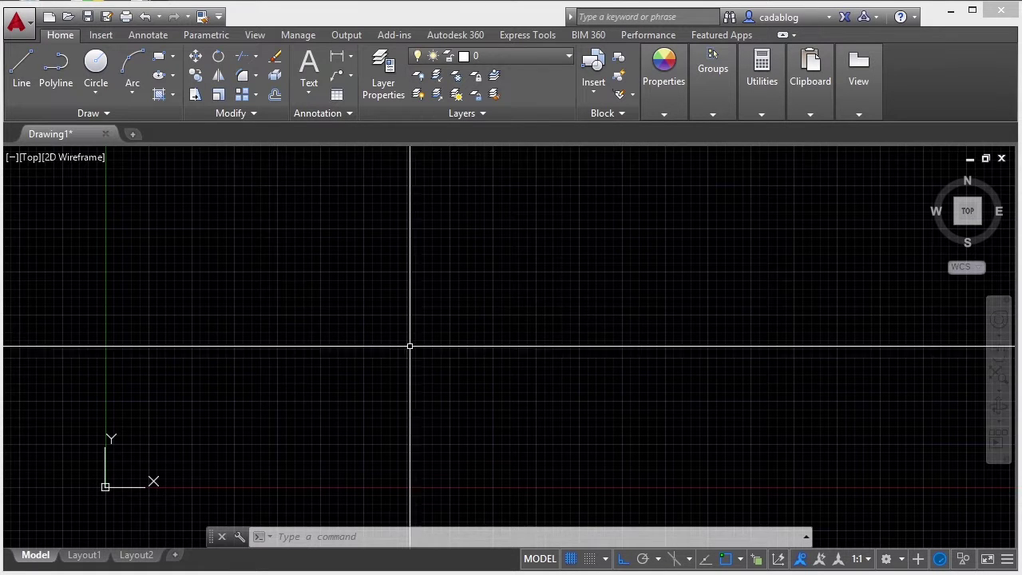
# - Hide the 3D Basics and 3D Modeling workspaces from the workspace list through the workspace settings
pyautogui.click(903, 559)
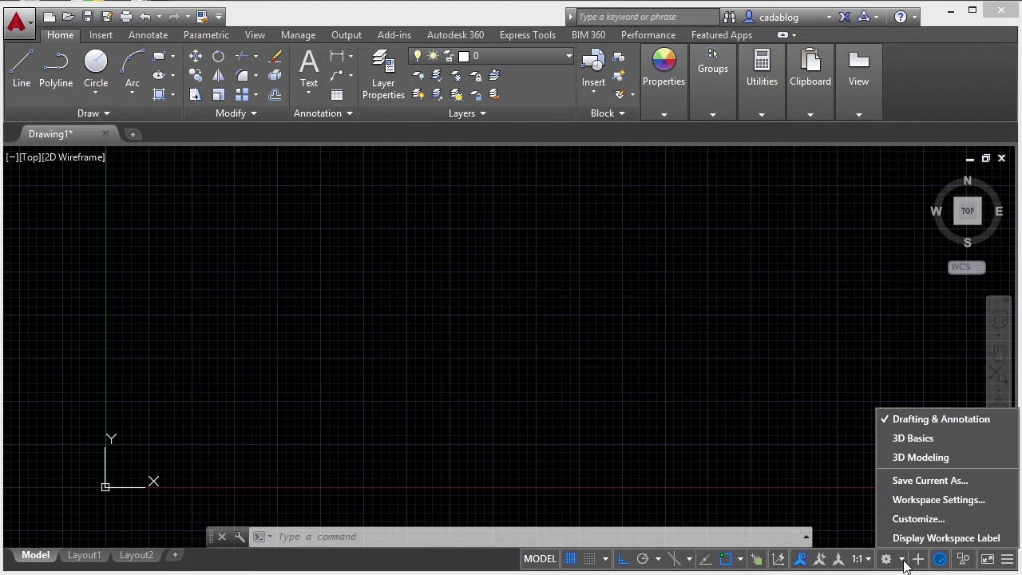
pyautogui.click(958, 500)
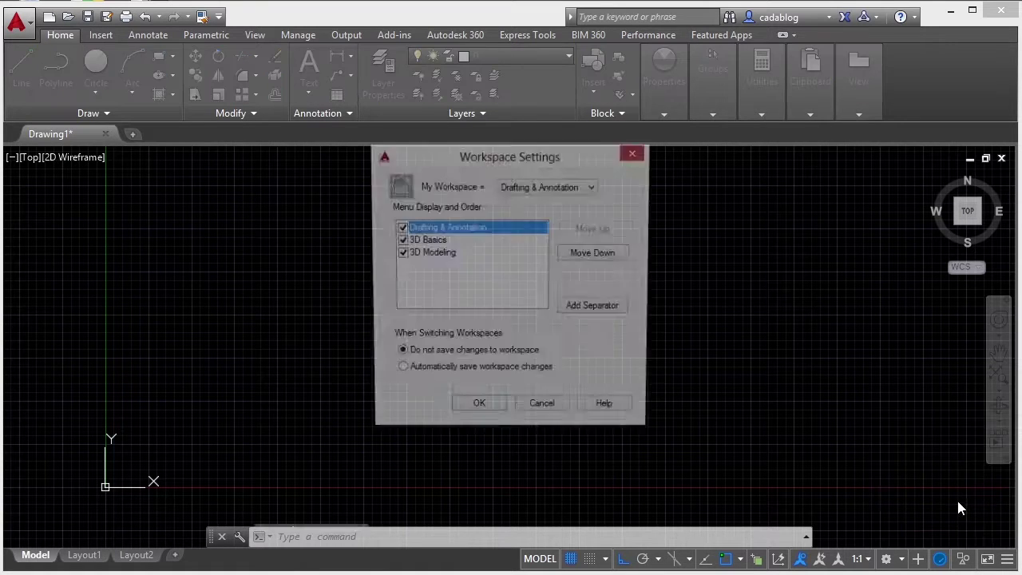
pyautogui.click(444, 243)
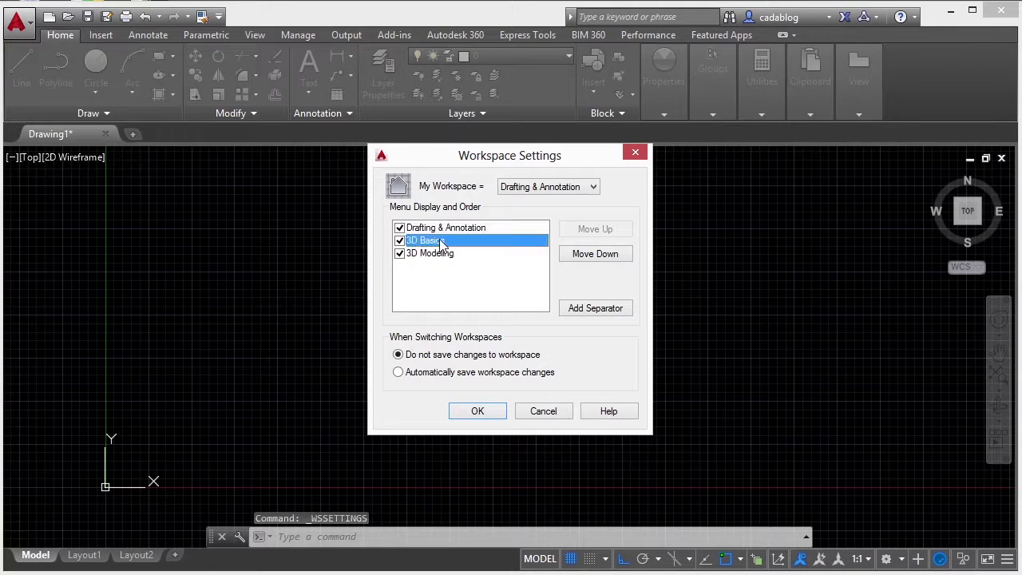
pyautogui.click(441, 255)
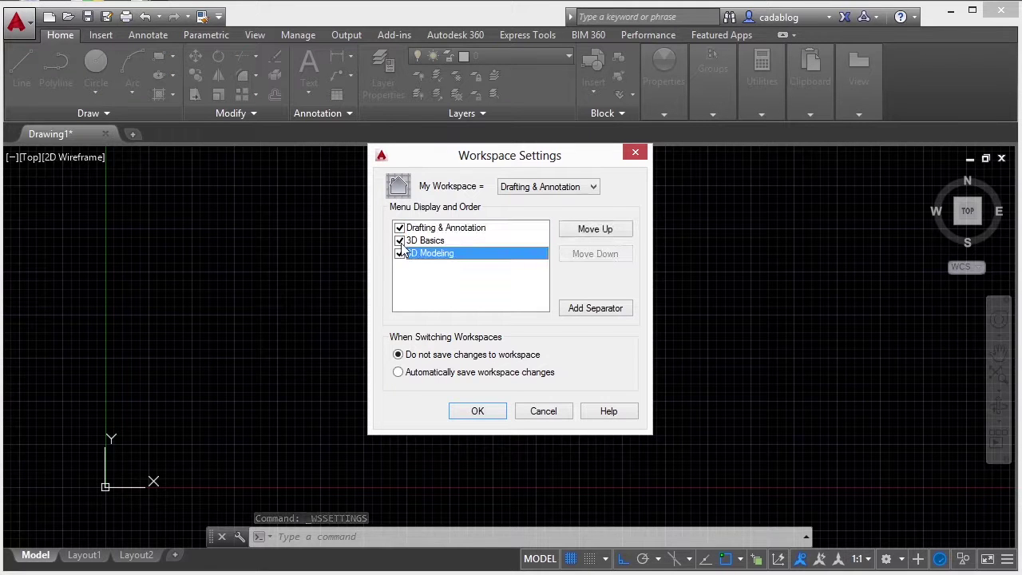
pyautogui.click(400, 241)
pyautogui.click(401, 253)
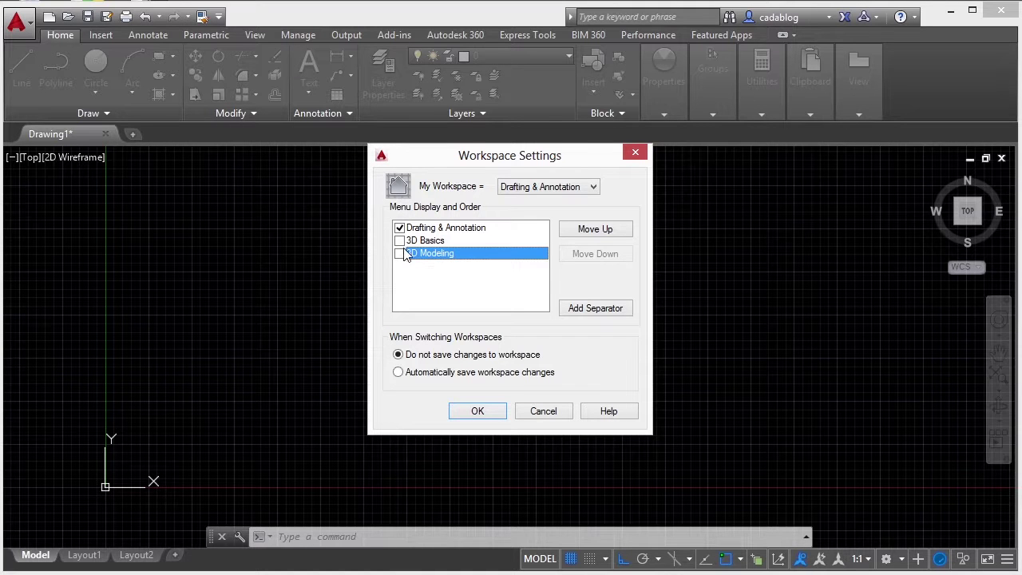
pyautogui.click(476, 412)
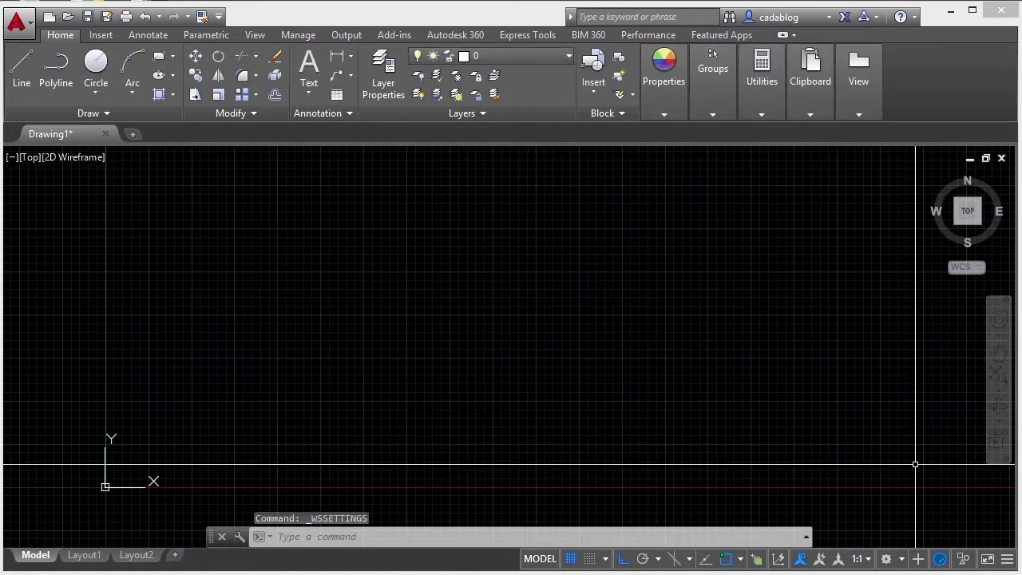
# - Re-enable display of the 3D Basics and 3D Modeling workspaces in the workspace settings
pyautogui.click(903, 558)
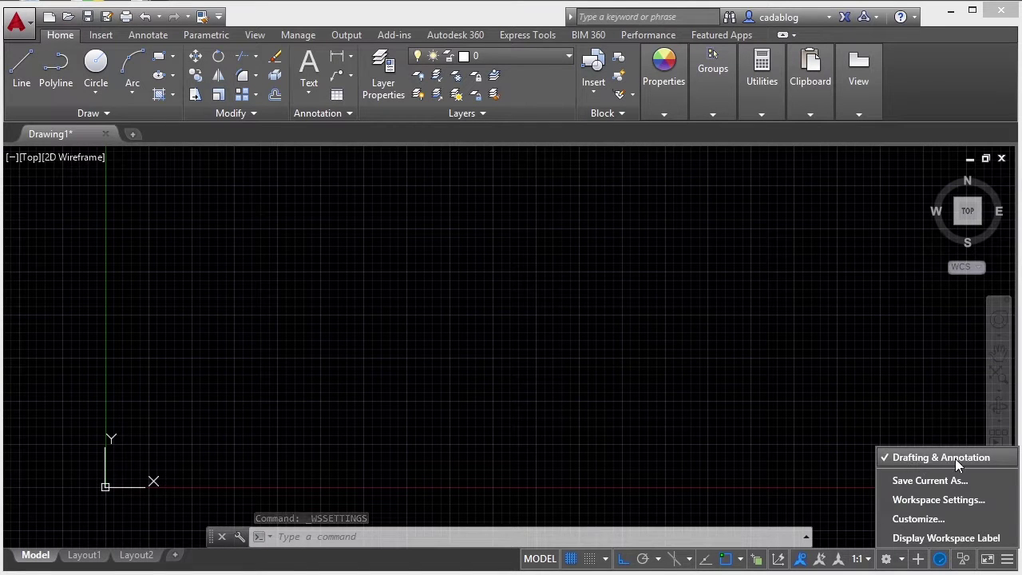
pyautogui.click(939, 500)
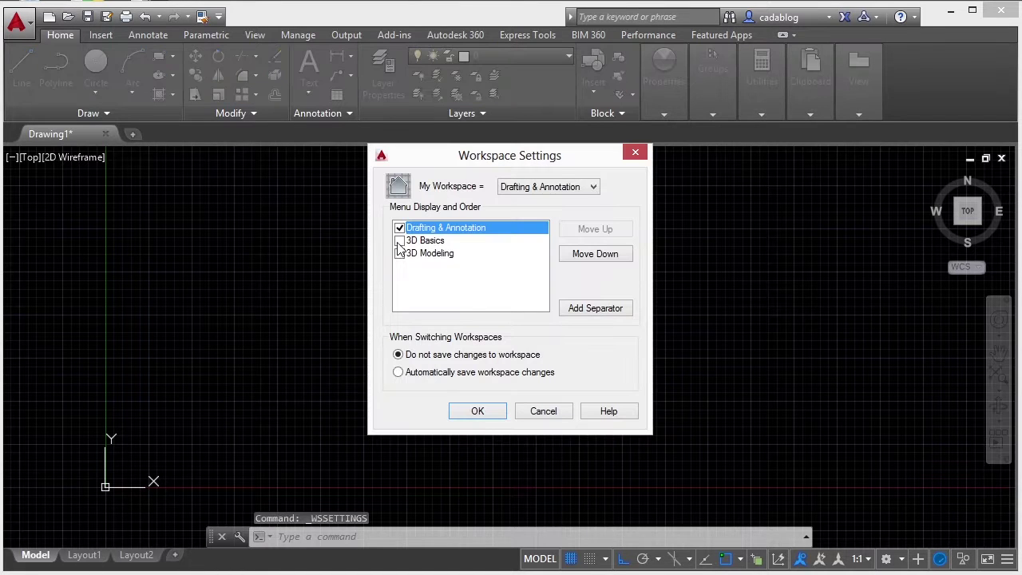
pyautogui.click(400, 240)
pyautogui.click(399, 253)
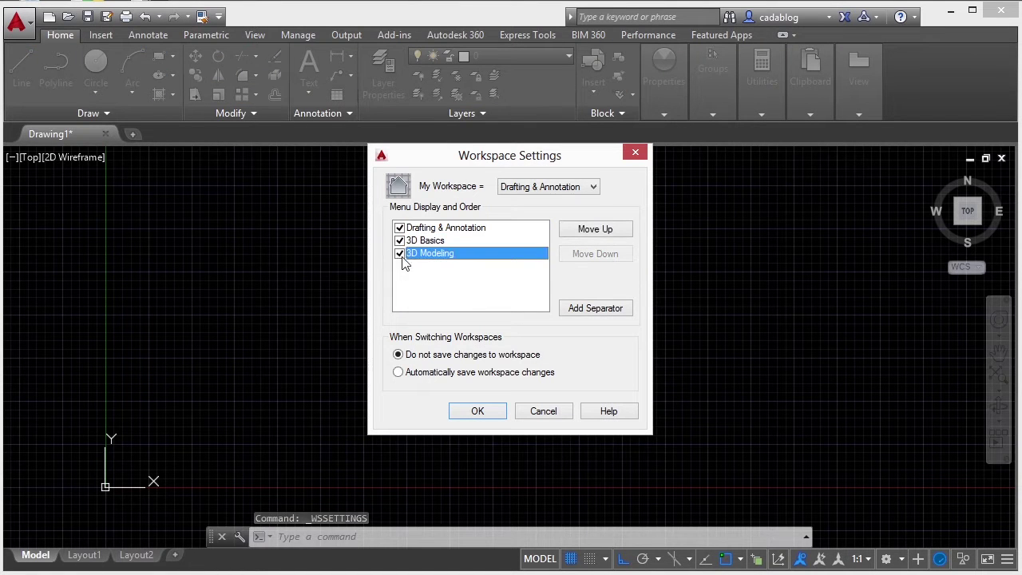
# - Reorder 3D Basics above Drafting & Annotation in the workspace list and return it below
pyautogui.click(439, 242)
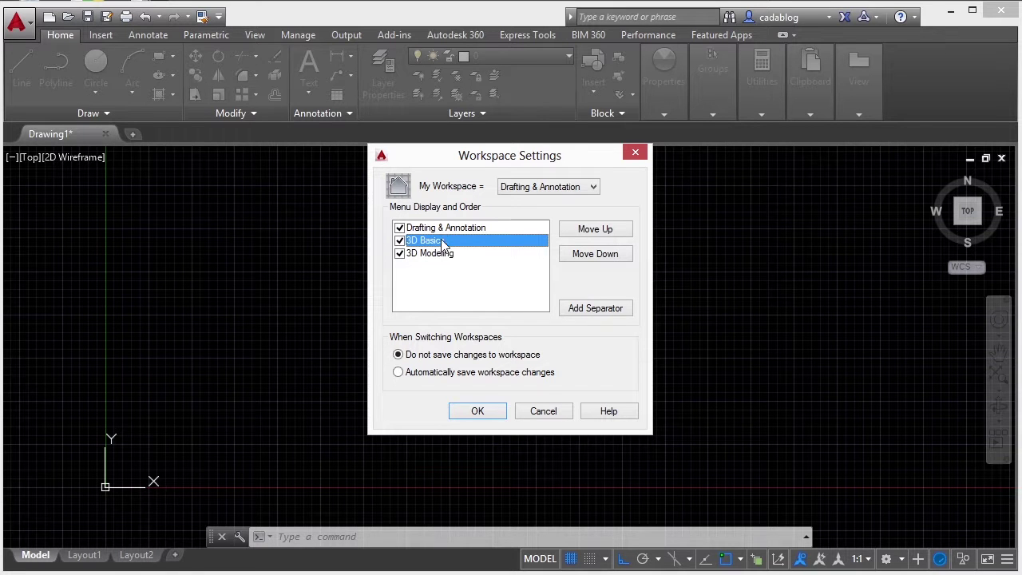
pyautogui.click(609, 232)
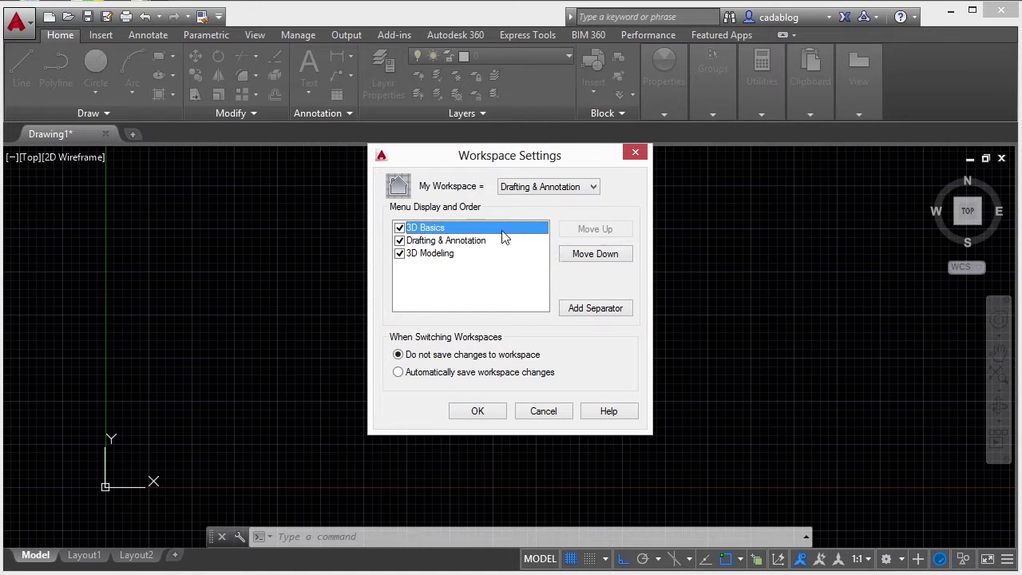
pyautogui.click(609, 253)
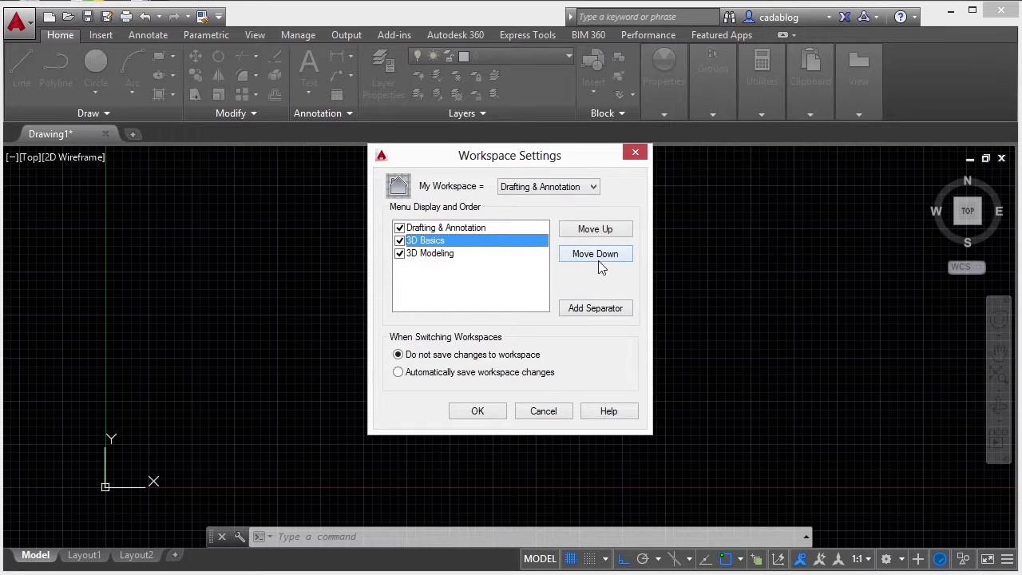
# - Add a separator between Drafting & Annotation and 3D Basics in the workspace list and accept the settings
pyautogui.click(604, 311)
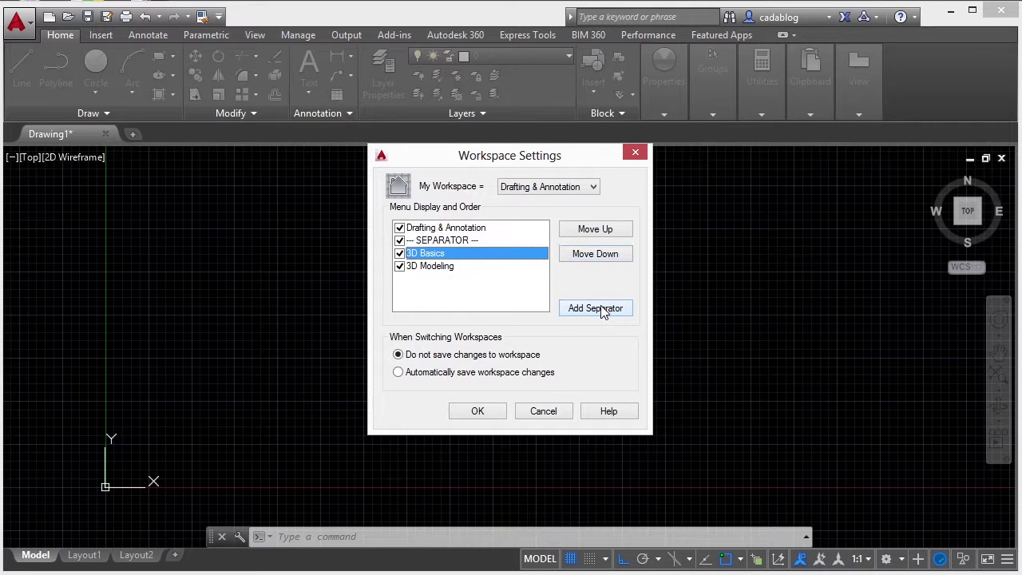
pyautogui.click(439, 266)
pyautogui.click(435, 254)
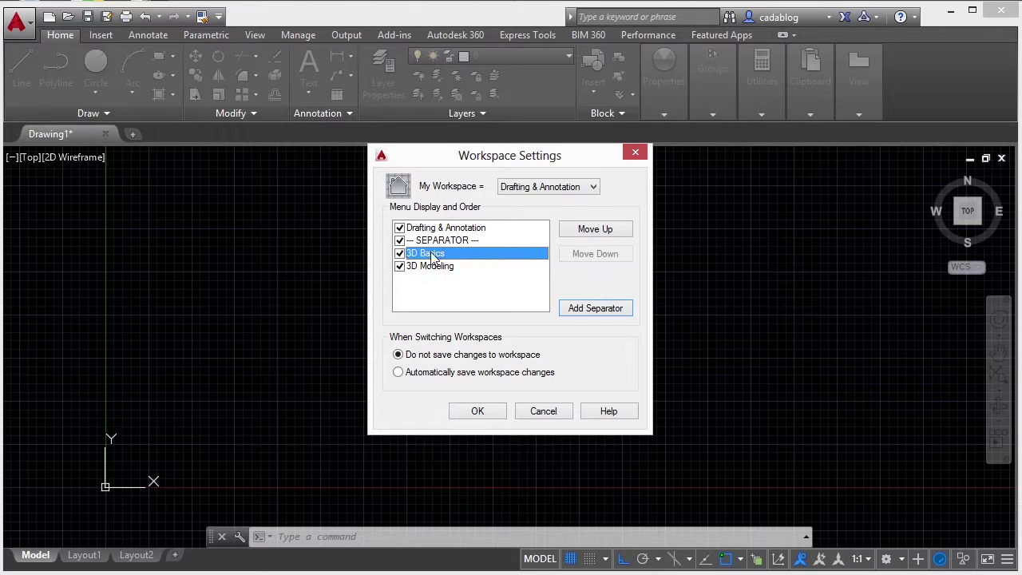
pyautogui.click(478, 412)
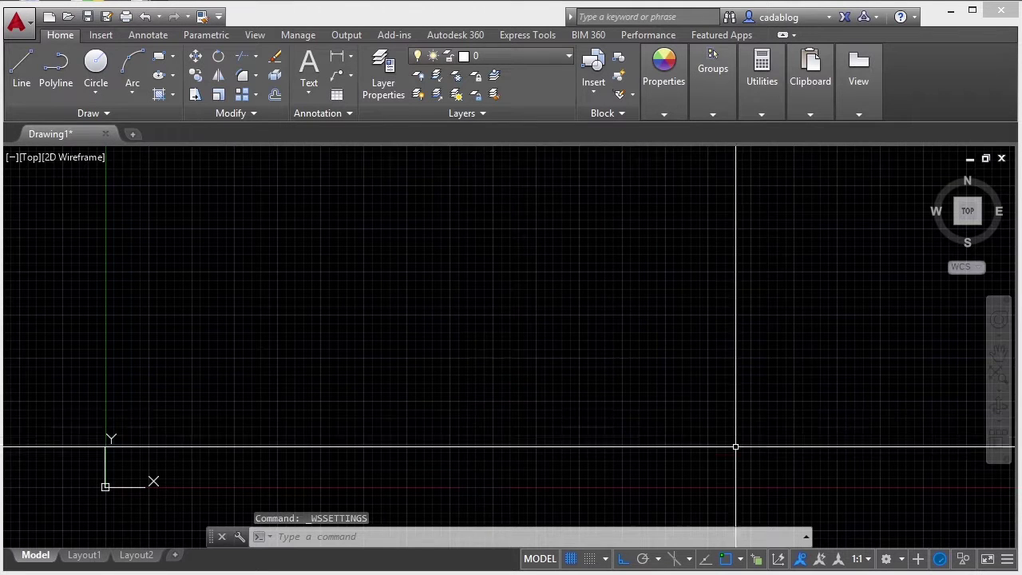
# - Save the current workspace as a new one named with the person's first name
pyautogui.click(889, 558)
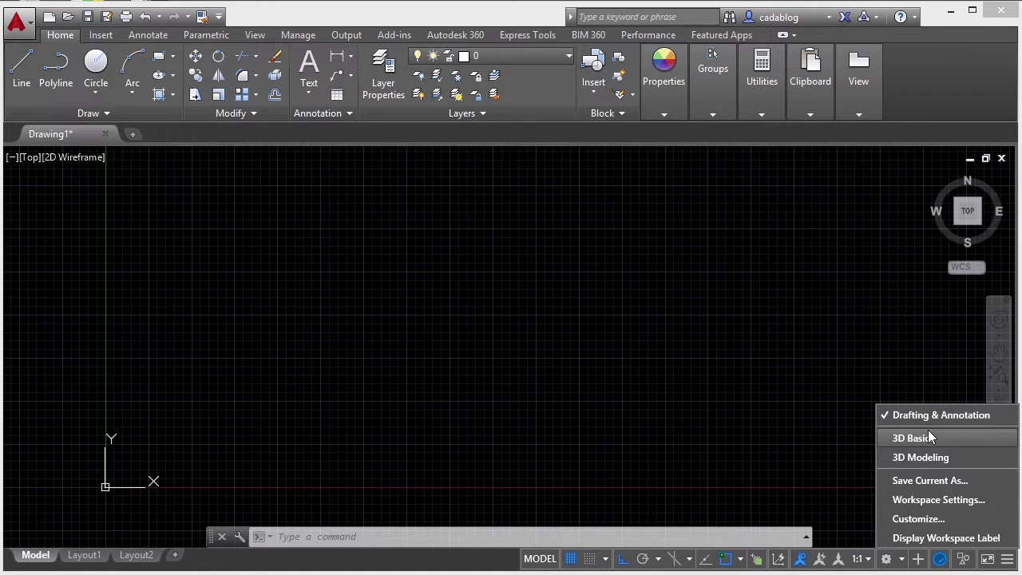
pyautogui.click(951, 481)
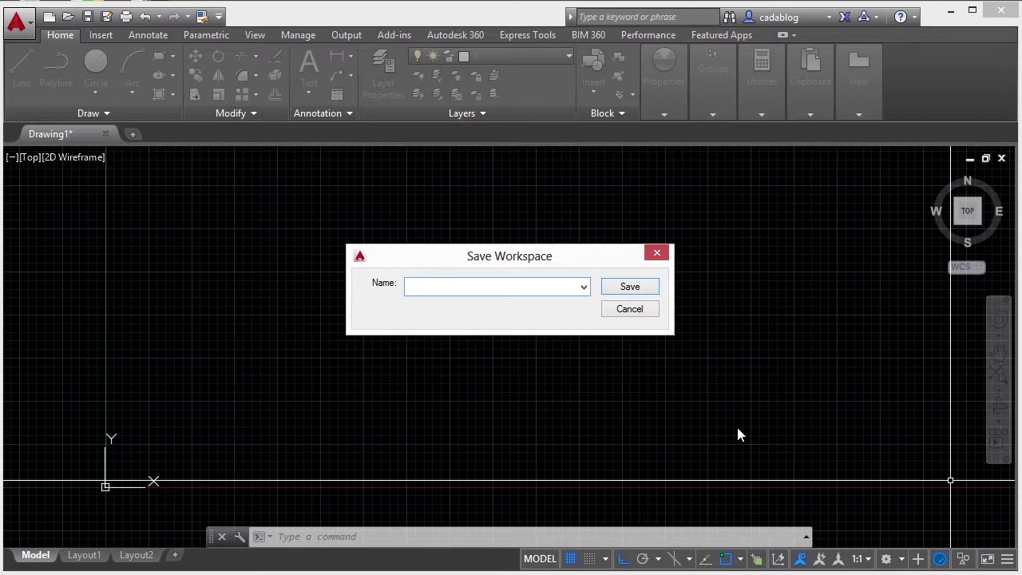
pyautogui.write('Brian')
pyautogui.click(630, 287)
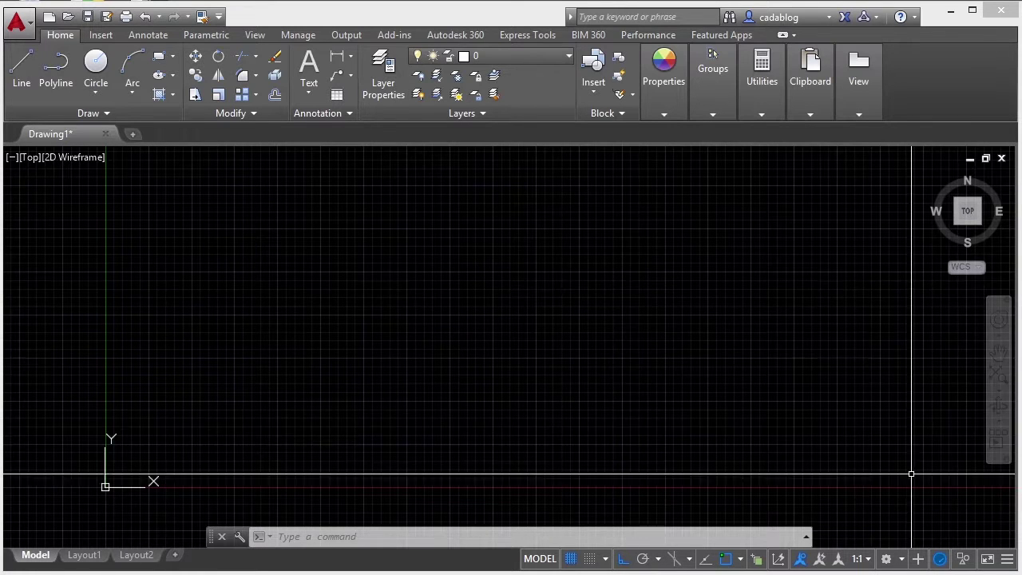
# - Move the newly saved custom workspace to the first place in the workspace settings' display order
pyautogui.click(898, 561)
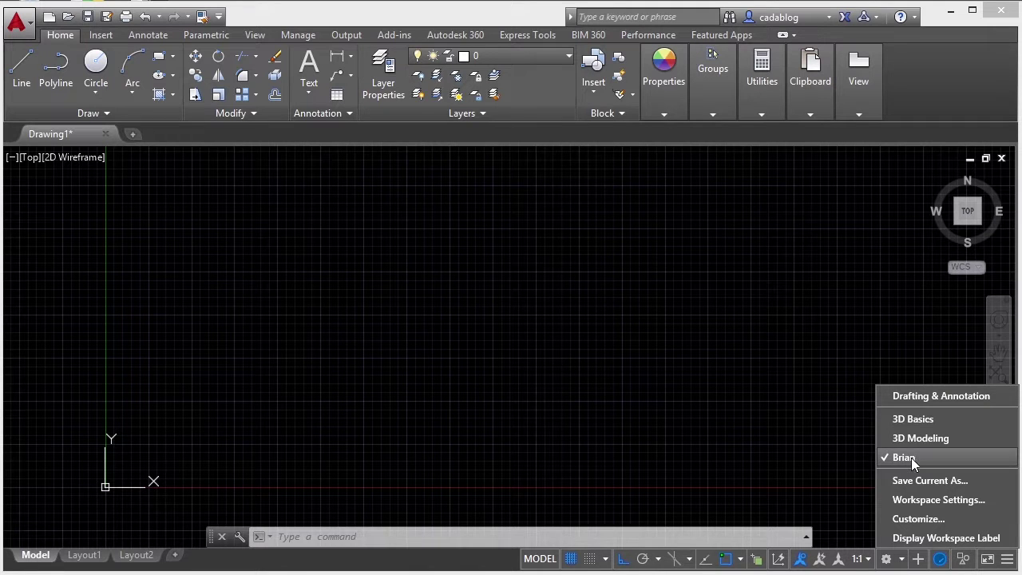
pyautogui.click(943, 499)
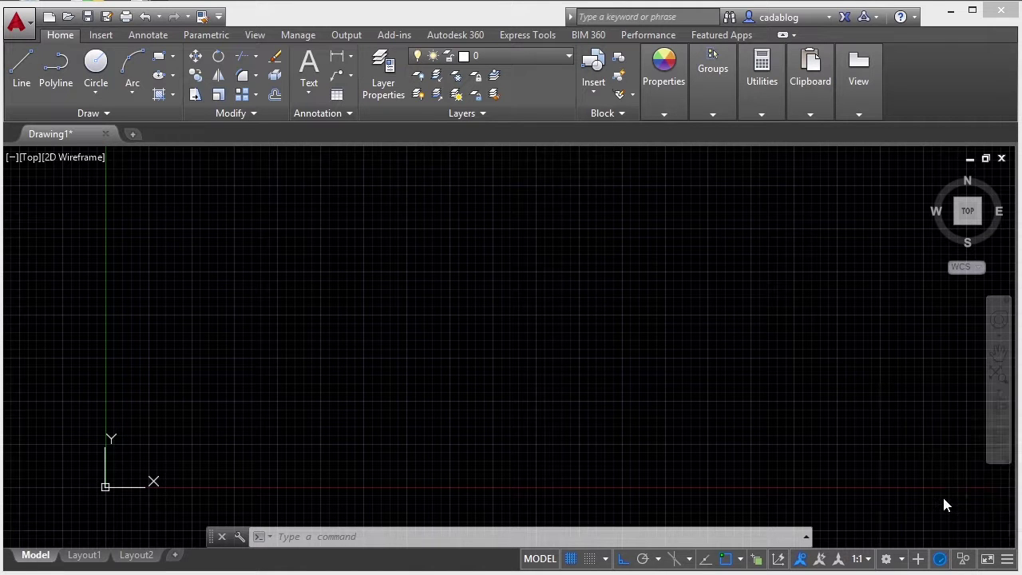
pyautogui.click(412, 280)
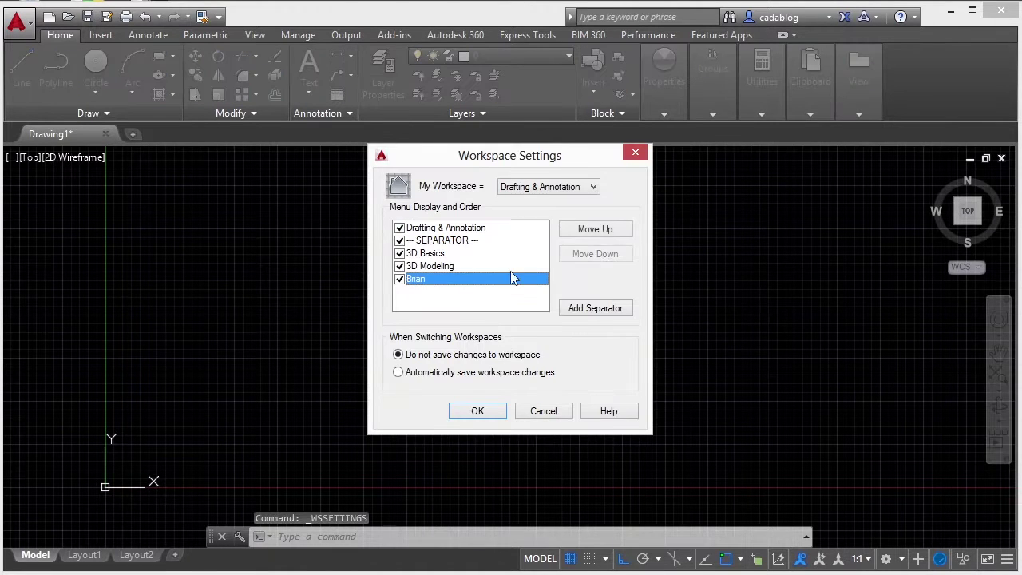
pyautogui.click(595, 229)
pyautogui.click(596, 229)
pyautogui.click(595, 229)
pyautogui.click(597, 229)
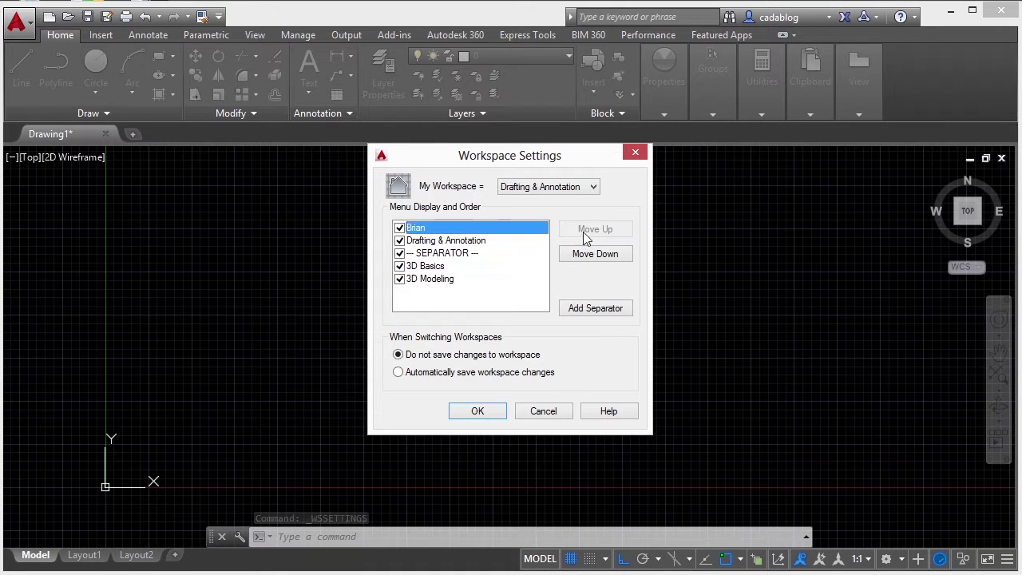
# - Reorder the separator so it sits directly below the custom workspace, and select that workspace
pyautogui.click(423, 253)
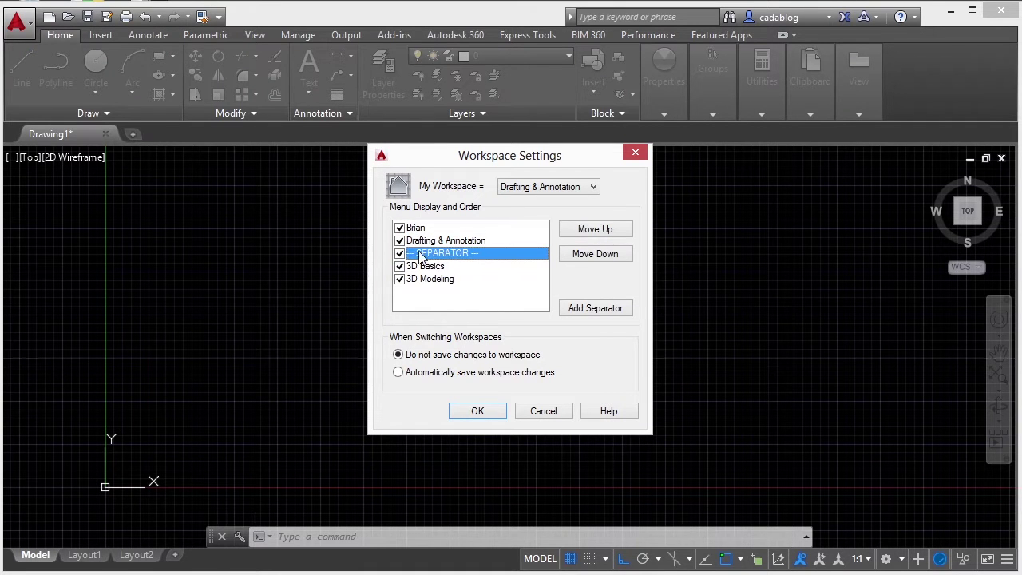
pyautogui.click(596, 229)
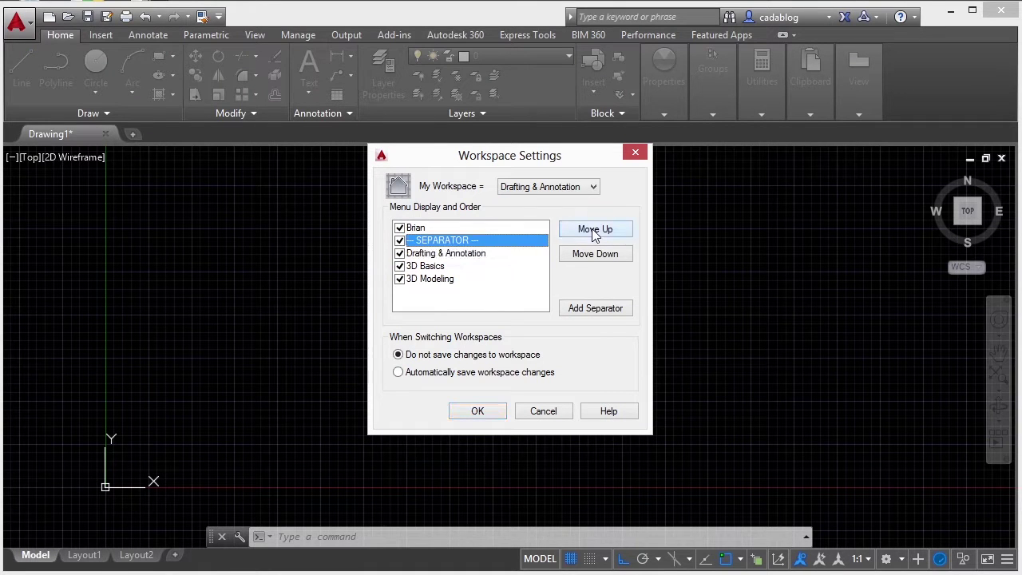
pyautogui.click(428, 229)
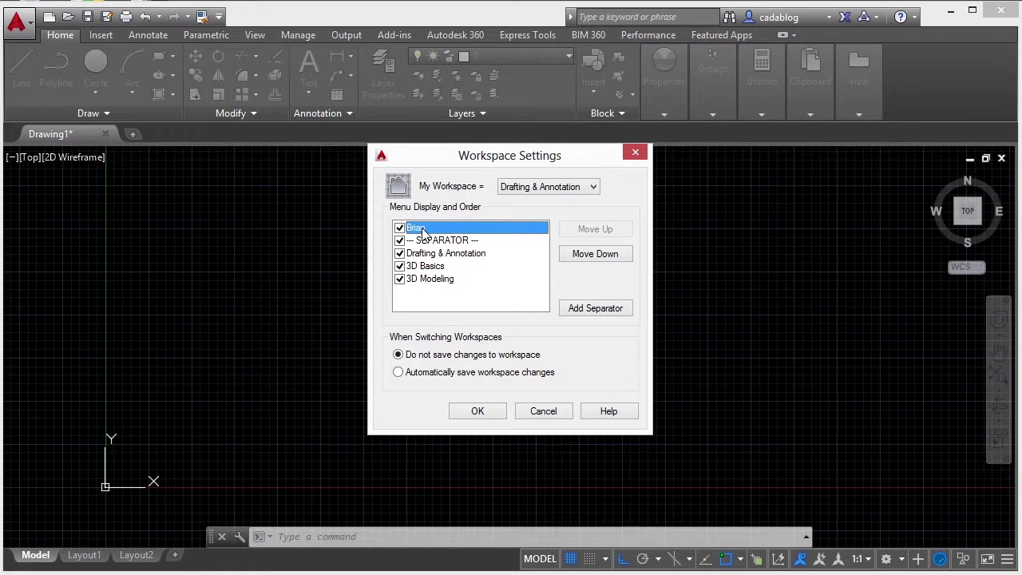
# - Try the Automatically save workspace changes option, return to Do not save changes to workspace, and accept the settings
pyautogui.click(421, 375)
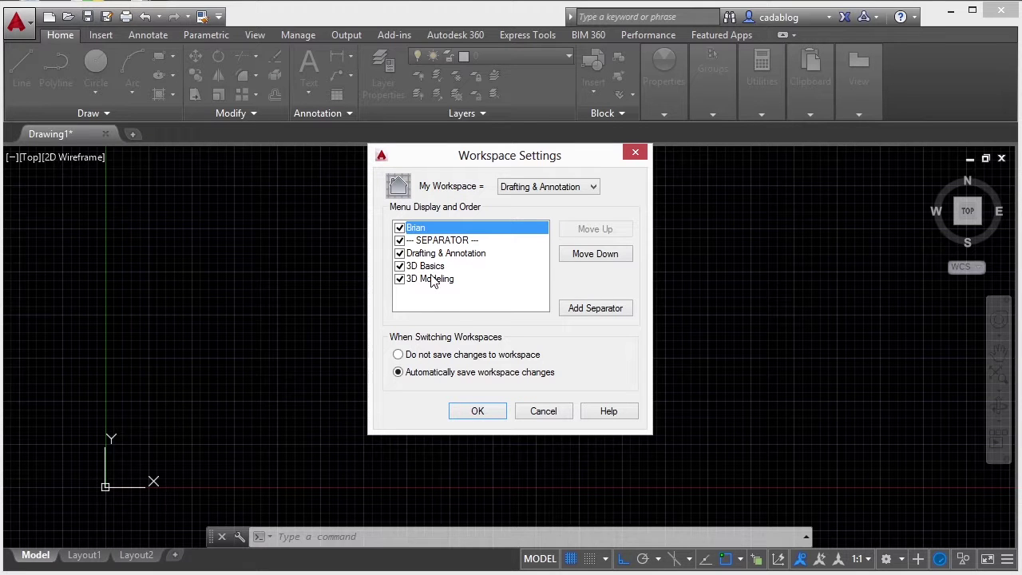
pyautogui.click(437, 356)
pyautogui.press('Return')
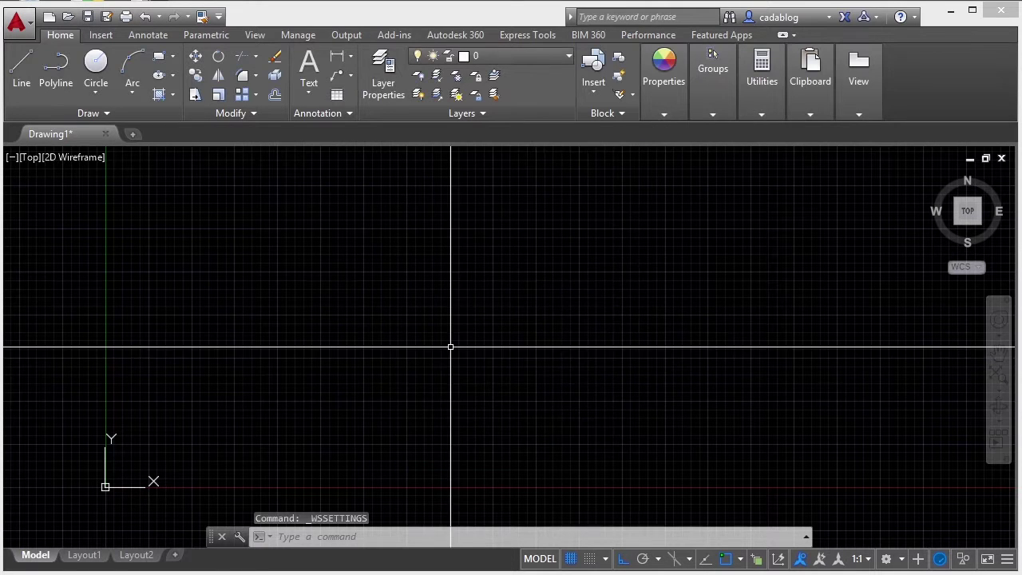
# - Show the Properties palette and save the current layout over the existing custom workspace, replacing it
pyautogui.hotkey('ctrl', '1')
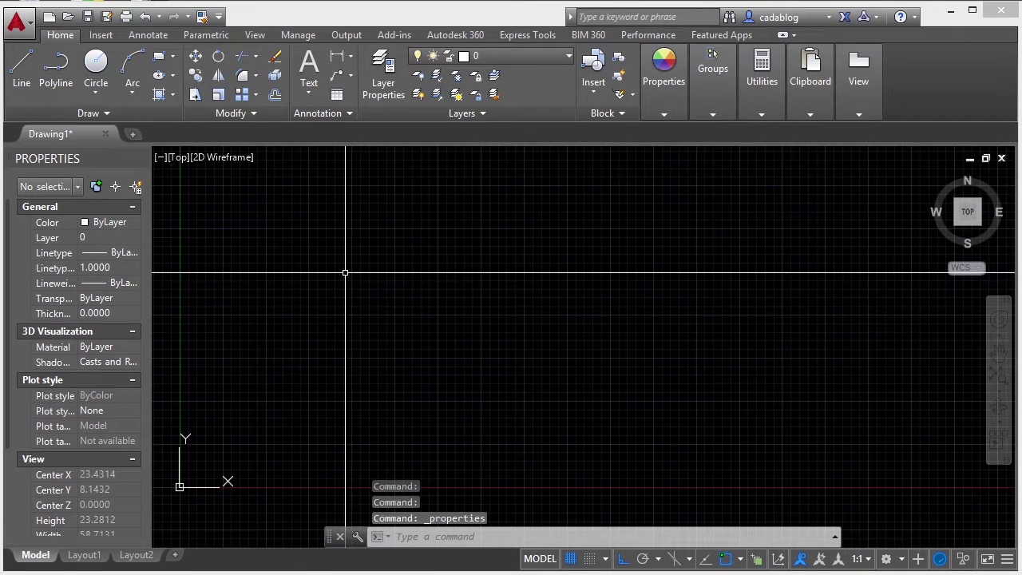
pyautogui.click(905, 559)
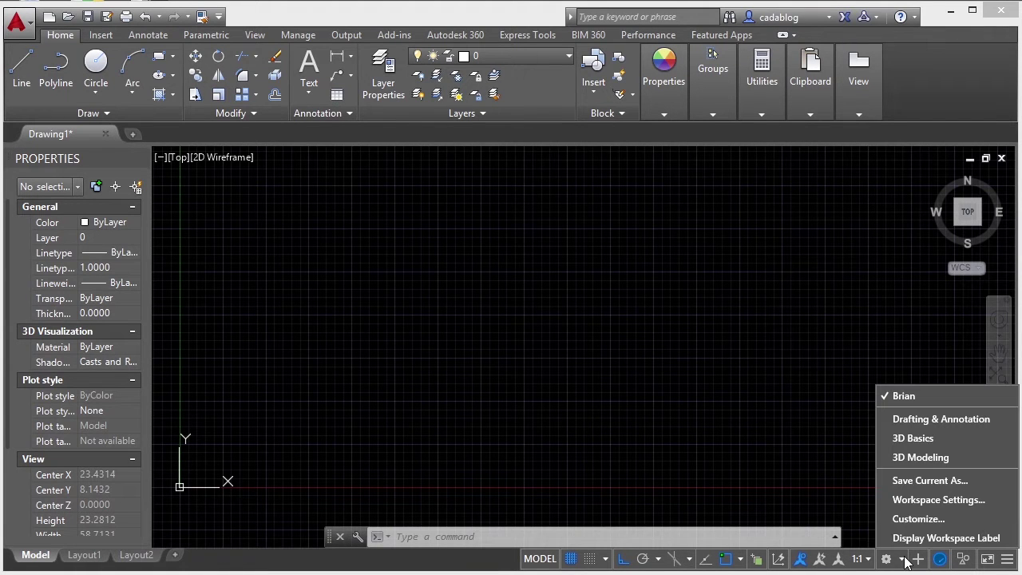
pyautogui.click(915, 481)
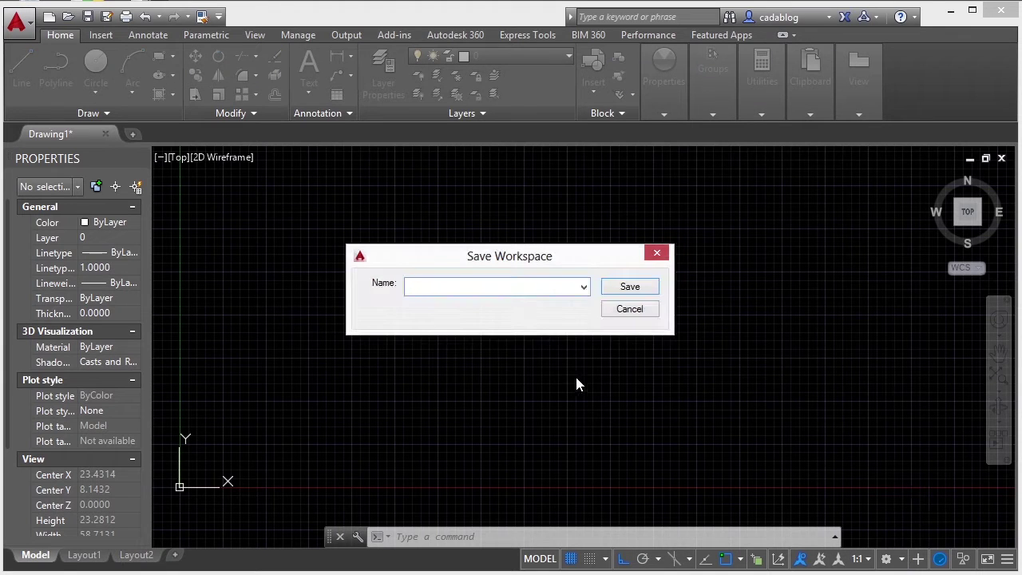
pyautogui.click(582, 287)
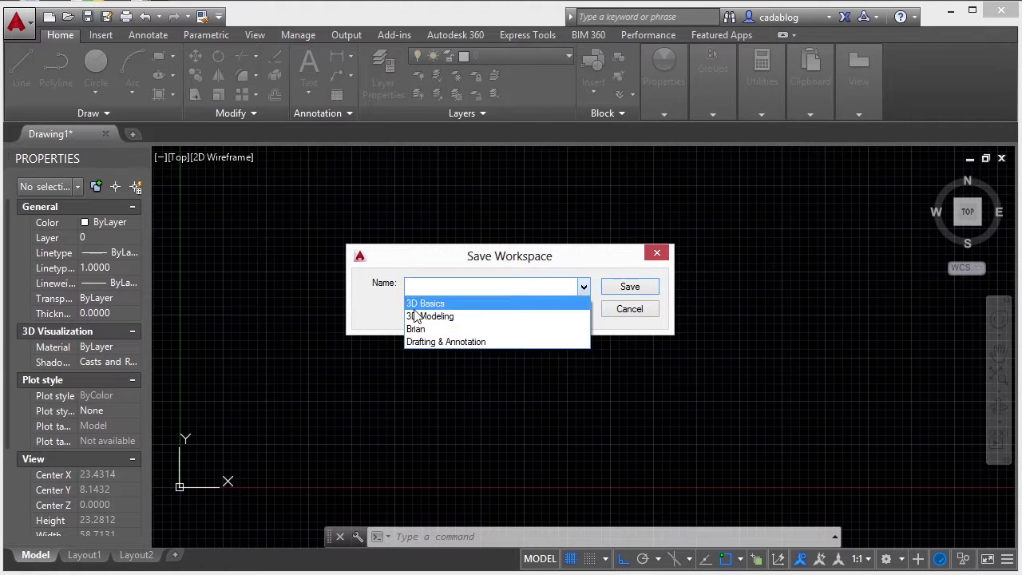
pyautogui.press('Escape')
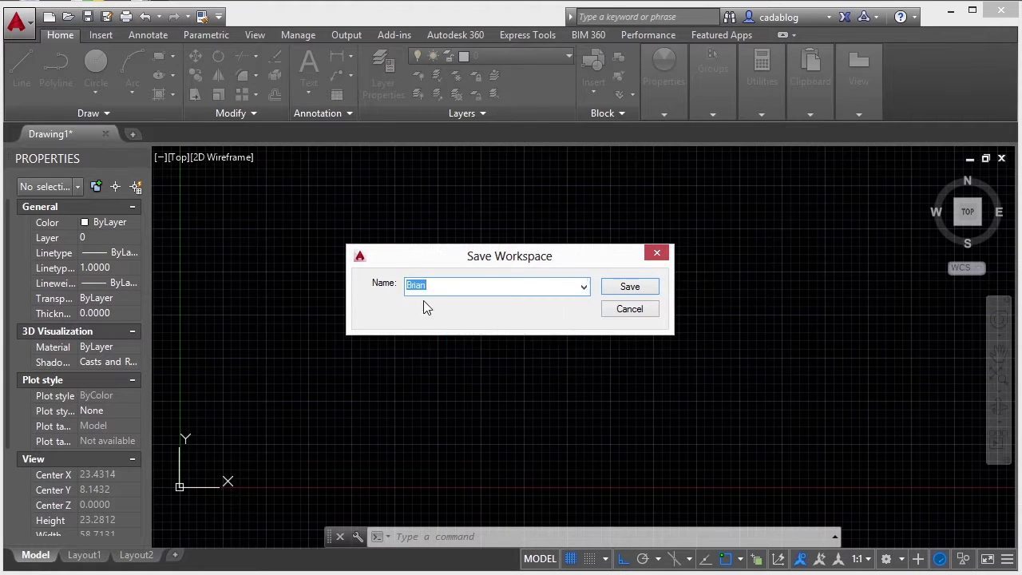
pyautogui.click(628, 286)
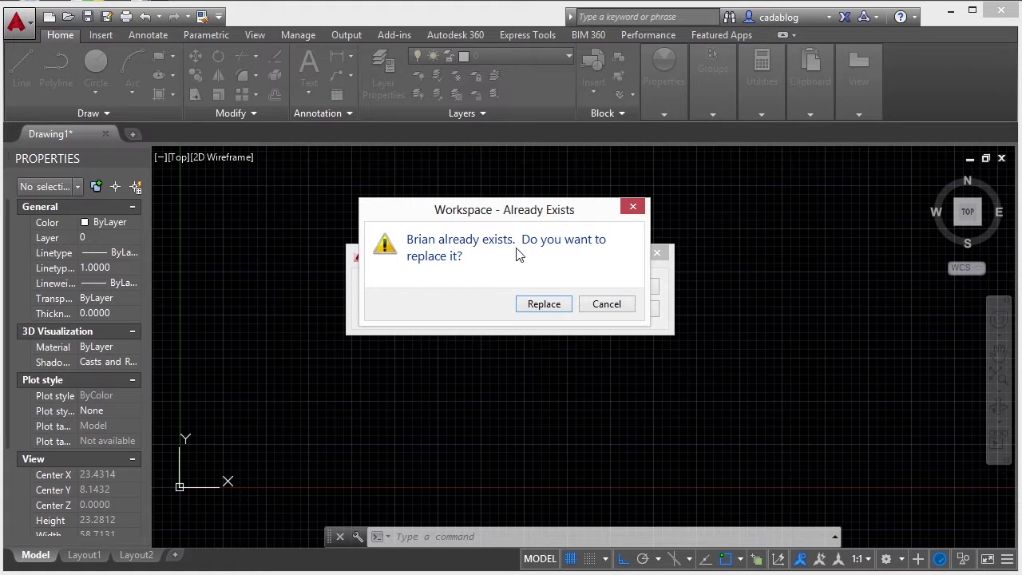
pyautogui.click(543, 305)
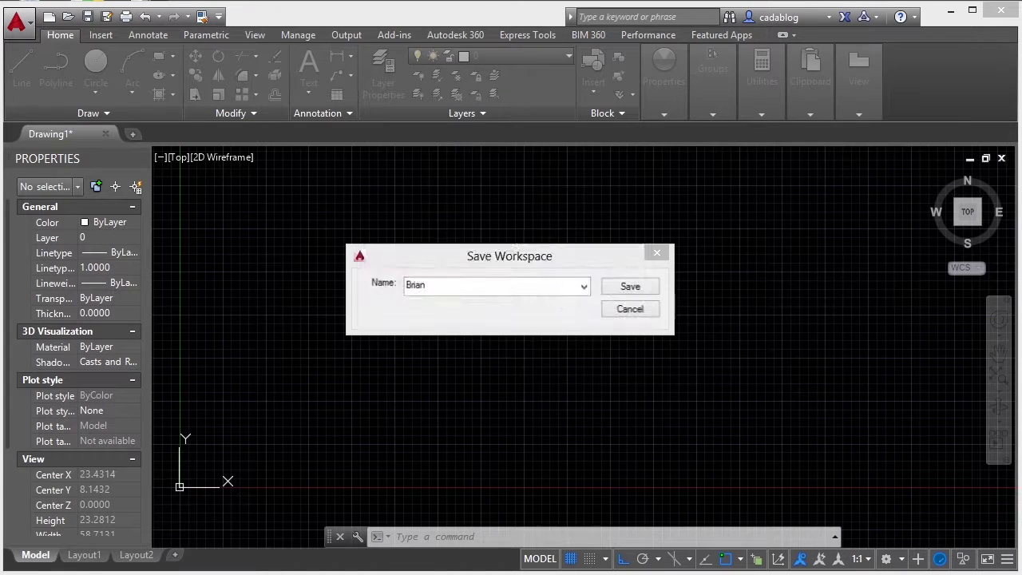
# - Switch back and forth between the Drafting & Annotation and custom workspaces to compare their palettes, ending in Drafting & Annotation
pyautogui.click(901, 558)
pyautogui.click(914, 421)
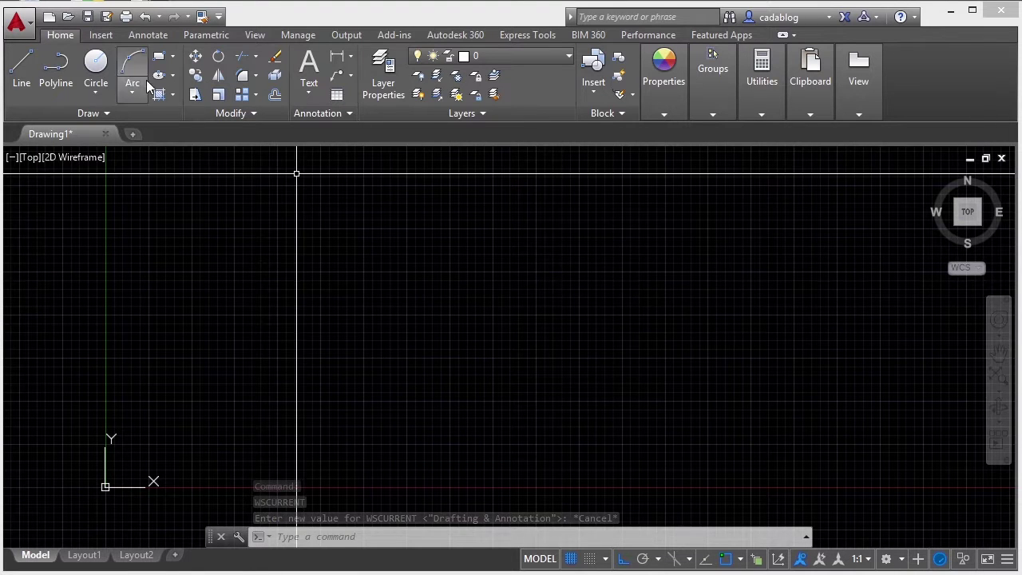
pyautogui.click(900, 558)
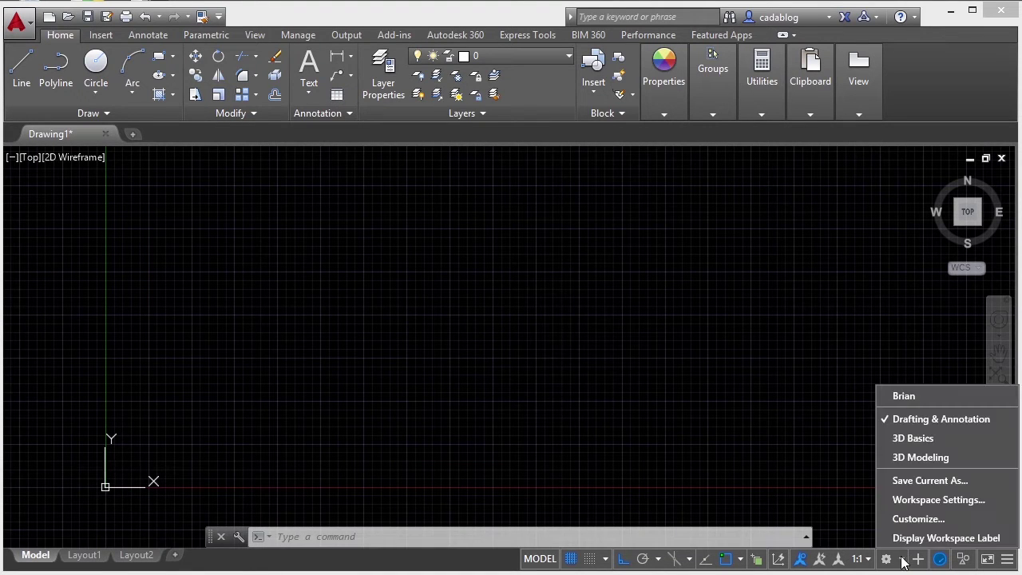
pyautogui.click(904, 396)
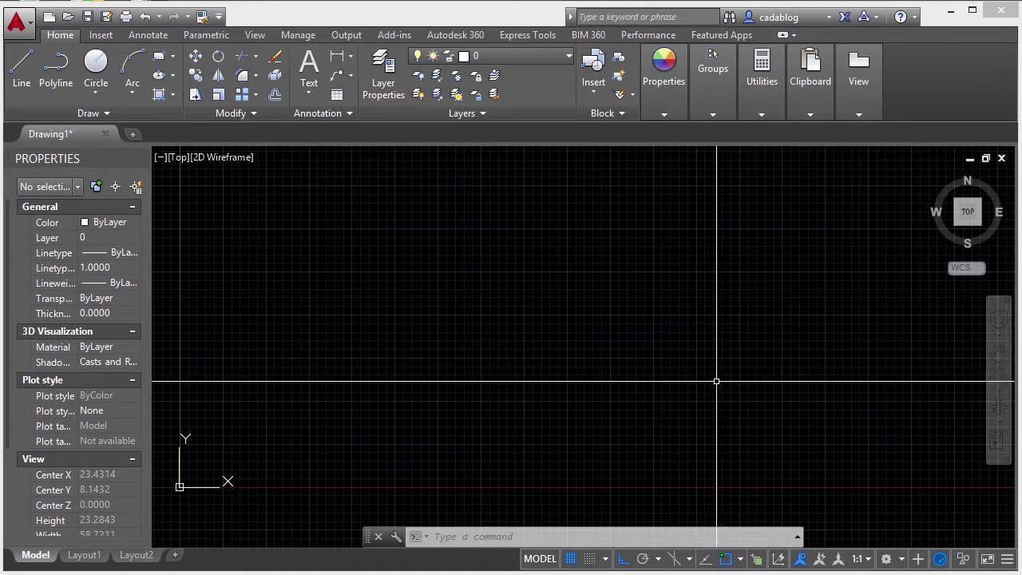
pyautogui.click(898, 563)
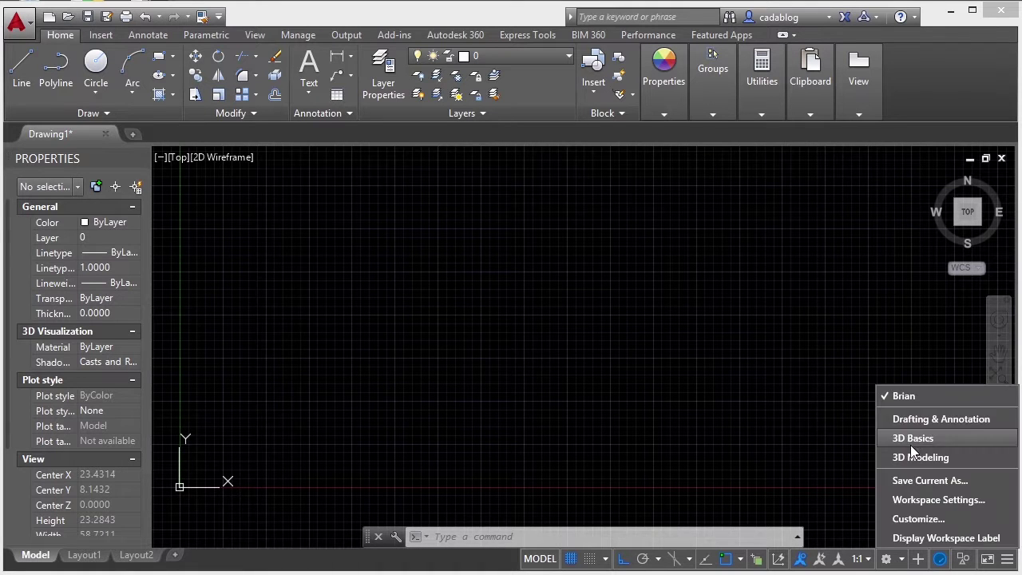
pyautogui.click(914, 428)
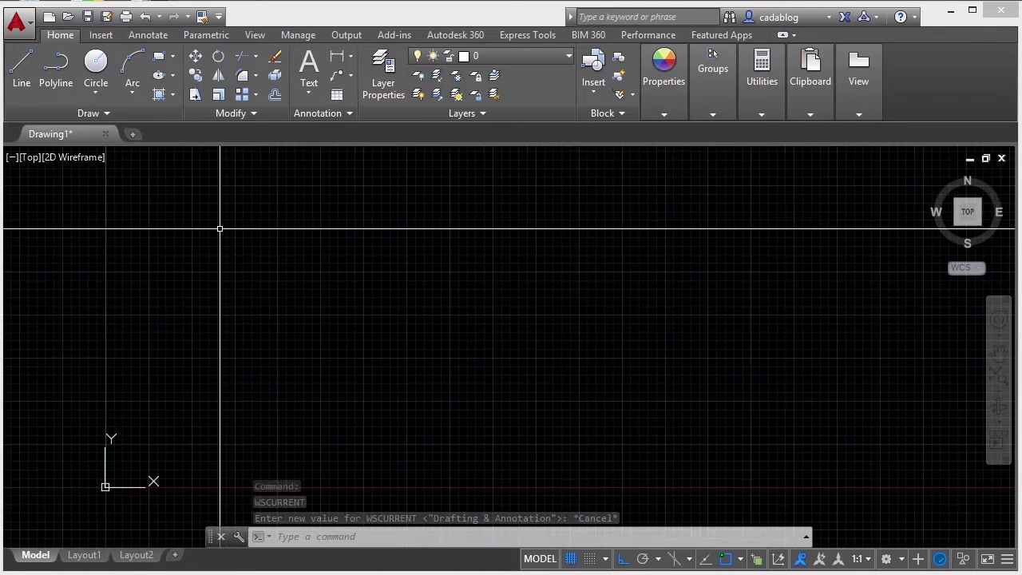